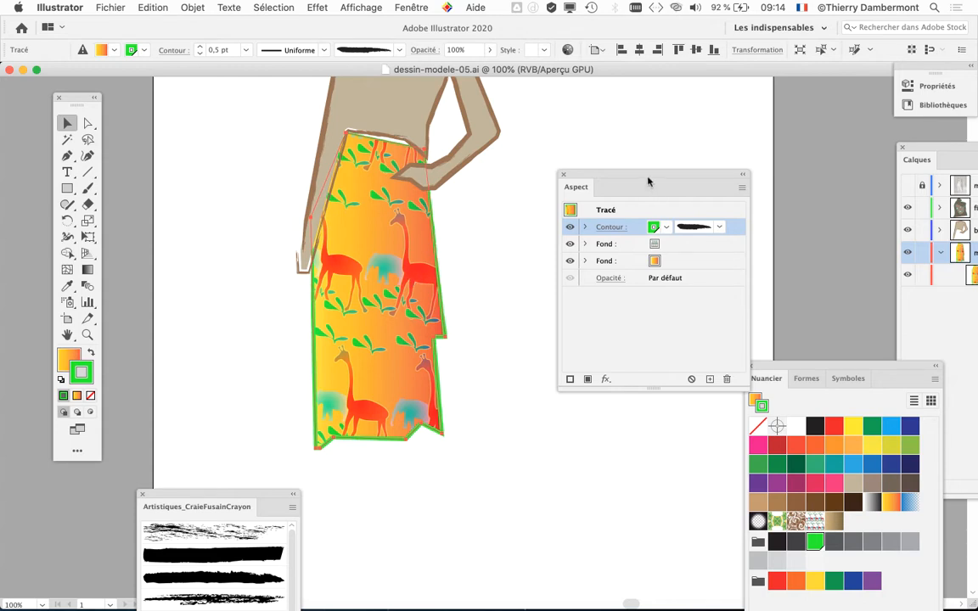
Make the orange gradient fill the active appearance attribute of the skirt, after inspecting its giraffe pattern fill
{"action": "left_click_drag", "start_coordinate": [648, 182], "coordinate": [634, 136]}
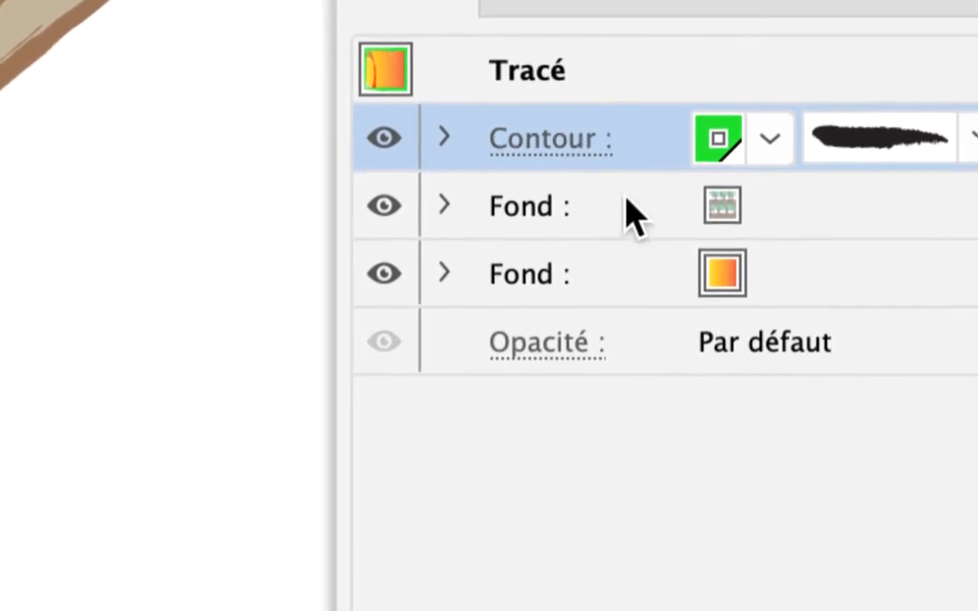
{"action": "left_click", "coordinate": [764, 359]}
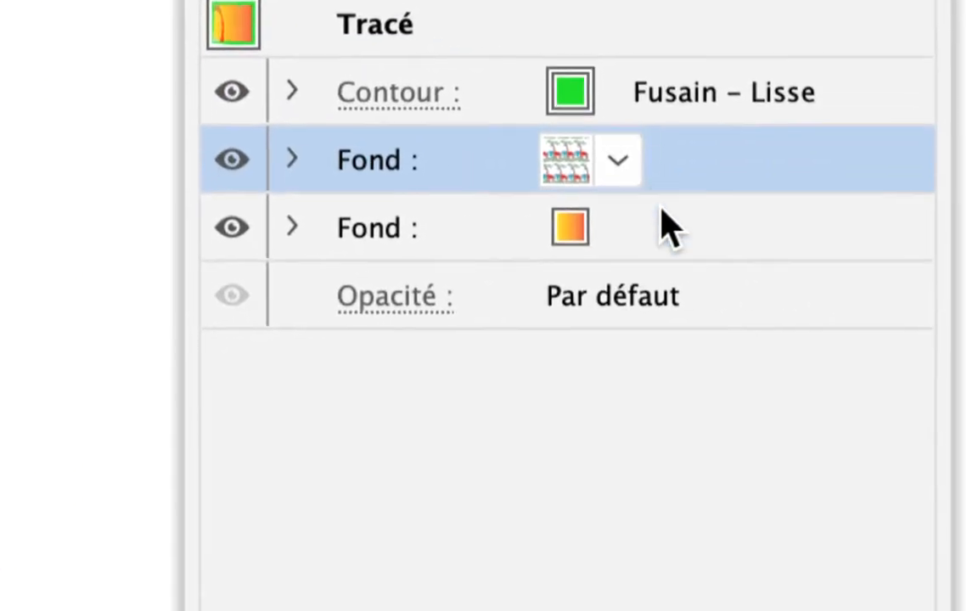
{"action": "left_click", "coordinate": [666, 226]}
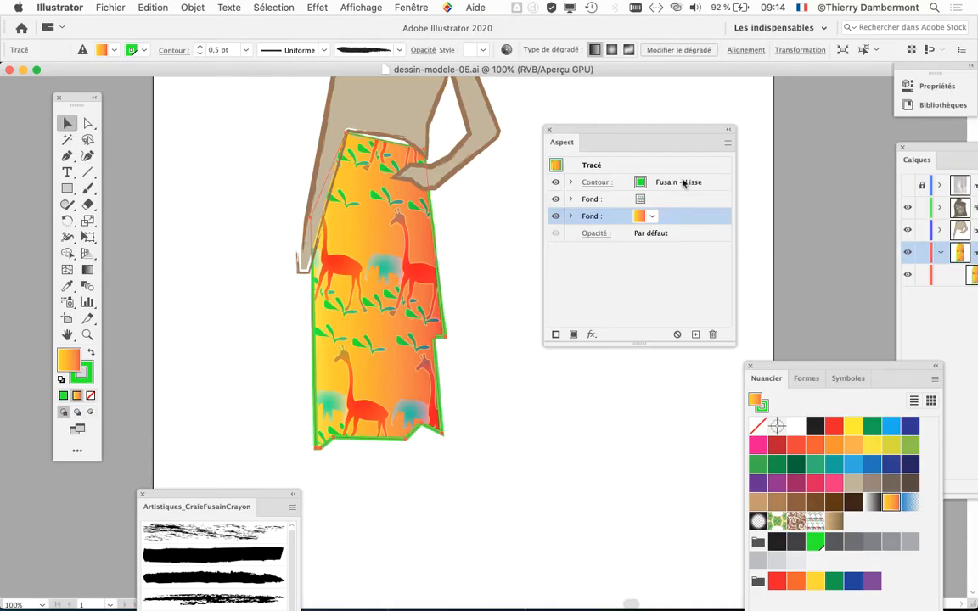
Reposition the floating tools and appearance windows closer to the artwork, and reselect the skirt
{"action": "left_click_drag", "start_coordinate": [636, 133], "coordinate": [655, 127]}
{"action": "left_click_drag", "start_coordinate": [85, 106], "coordinate": [185, 102]}
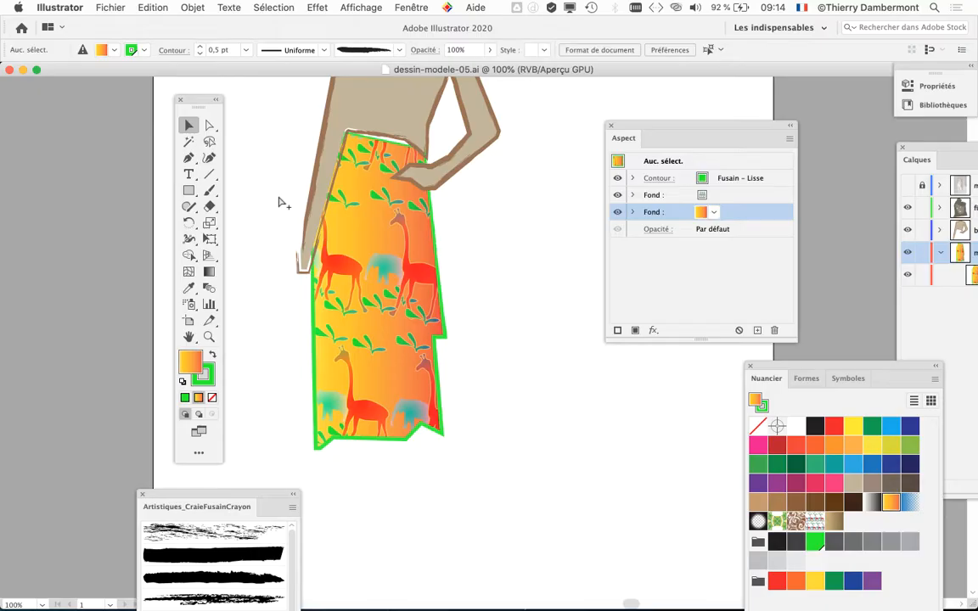
{"action": "left_click_drag", "start_coordinate": [634, 127], "coordinate": [546, 168]}
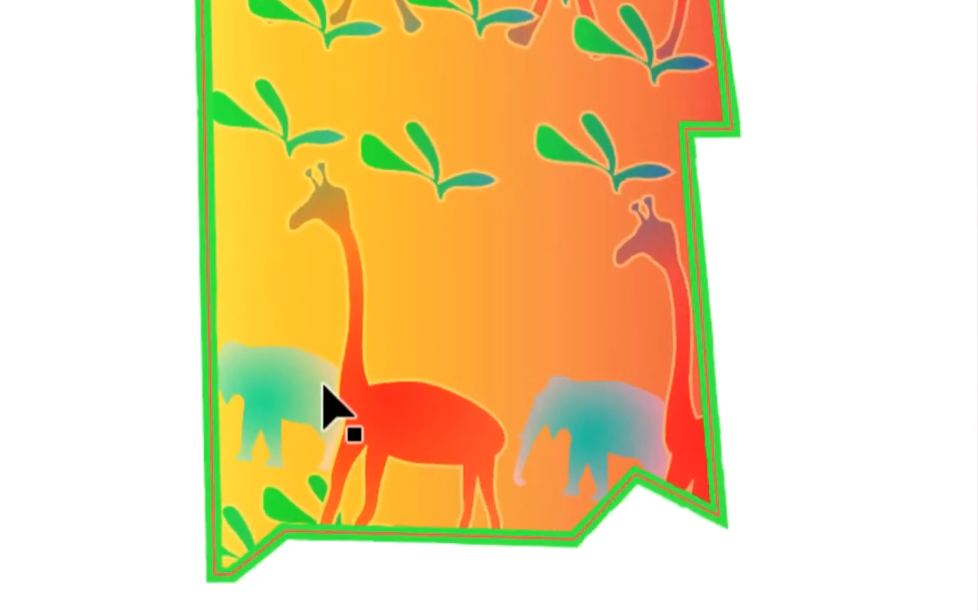
{"action": "left_click", "coordinate": [344, 403]}
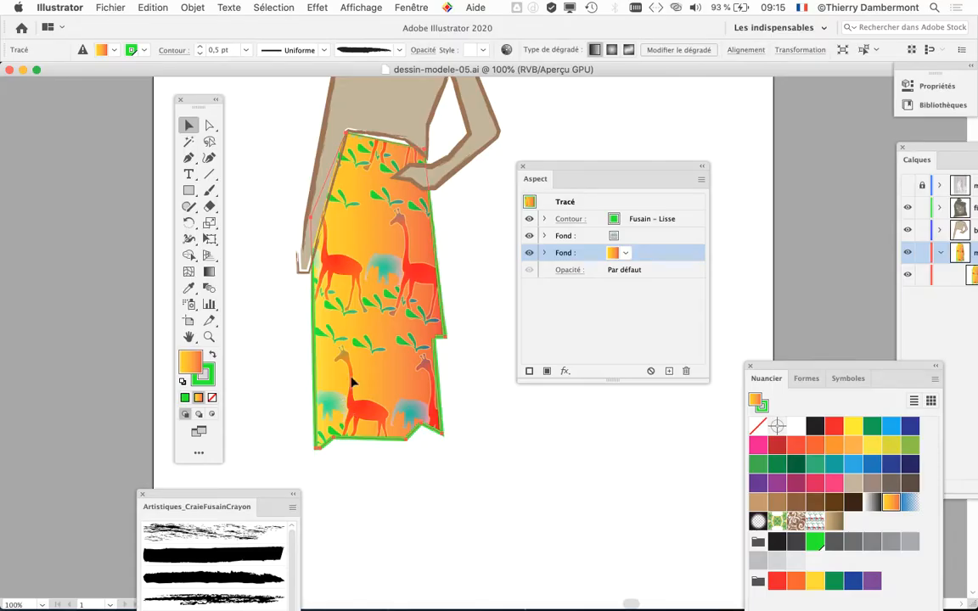
{"action": "left_click_drag", "start_coordinate": [613, 166], "coordinate": [640, 163]}
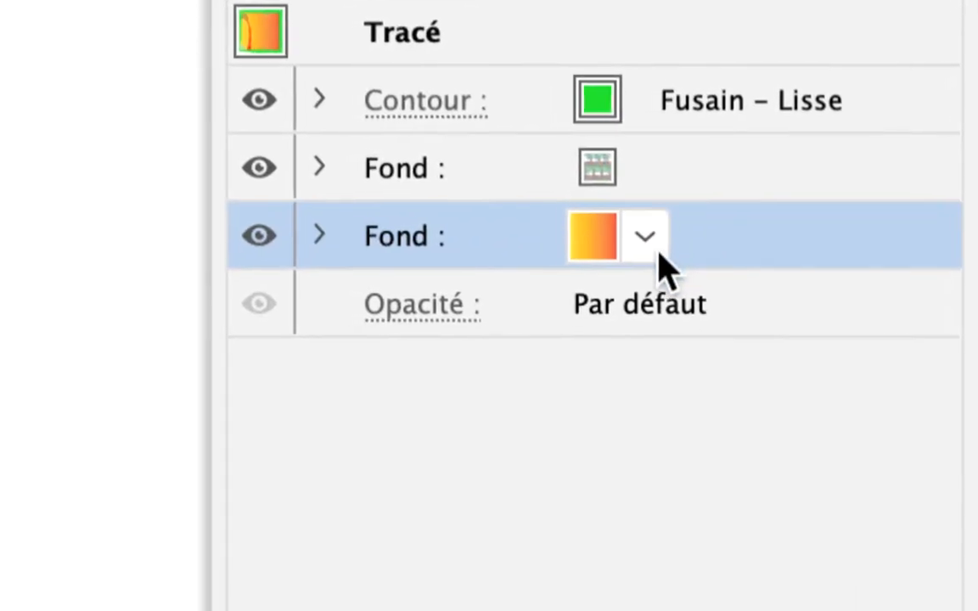
Browse the swatches available for the skirt's orange gradient fill without choosing one
{"action": "left_click", "coordinate": [645, 237]}
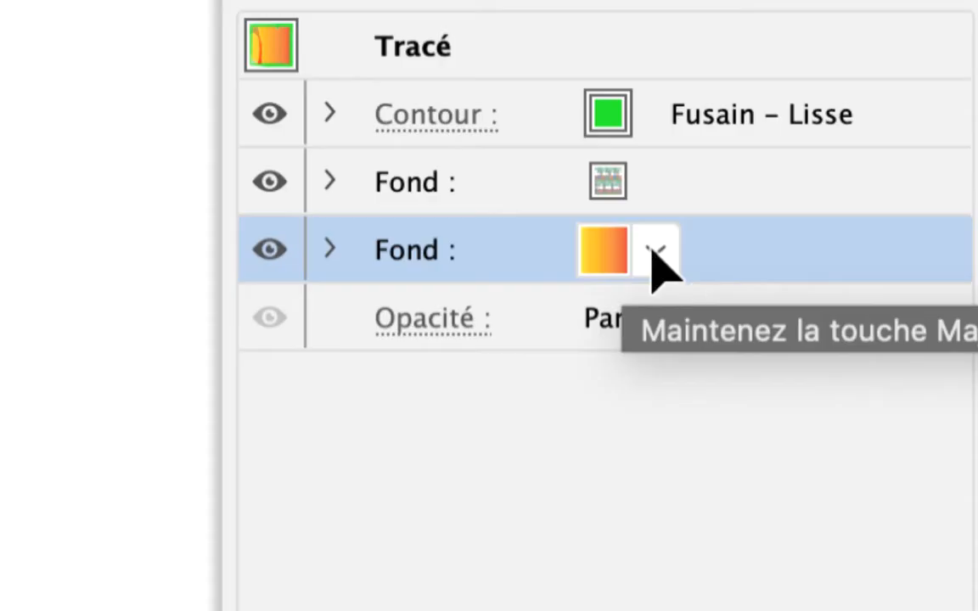
{"action": "left_click", "coordinate": [656, 254]}
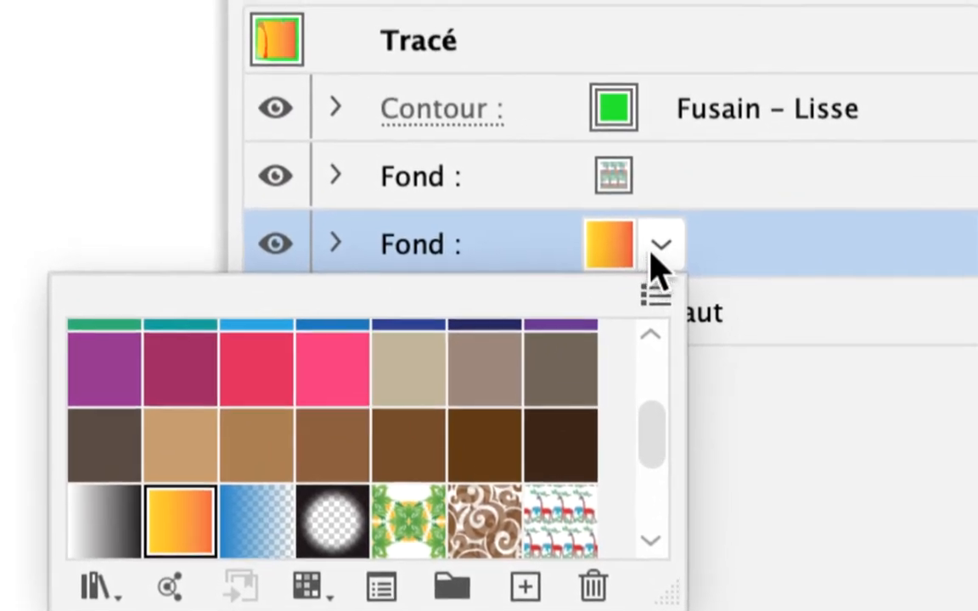
{"action": "left_click", "coordinate": [768, 146]}
{"action": "left_click", "coordinate": [657, 246]}
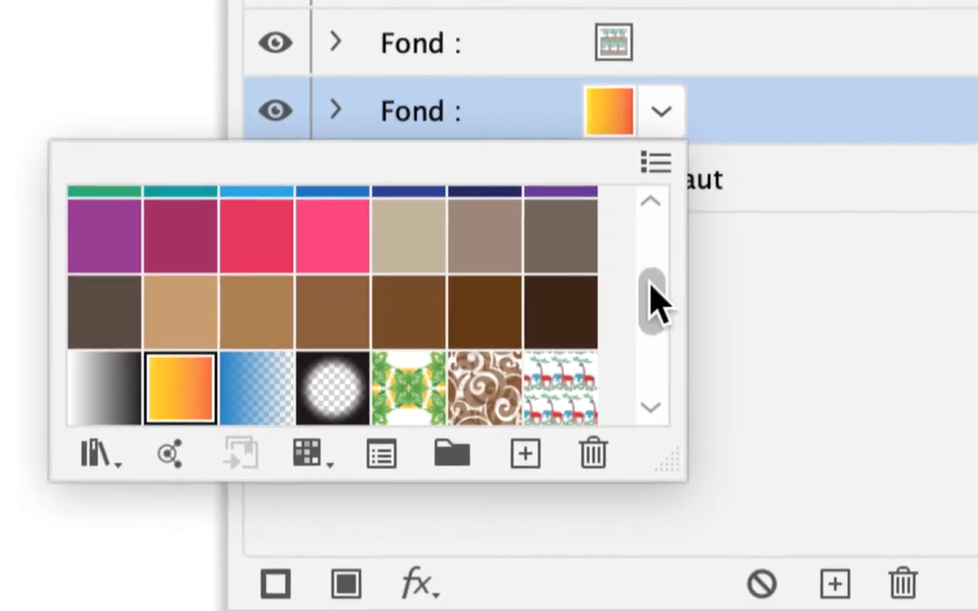
{"action": "left_click_drag", "start_coordinate": [654, 297], "coordinate": [658, 230]}
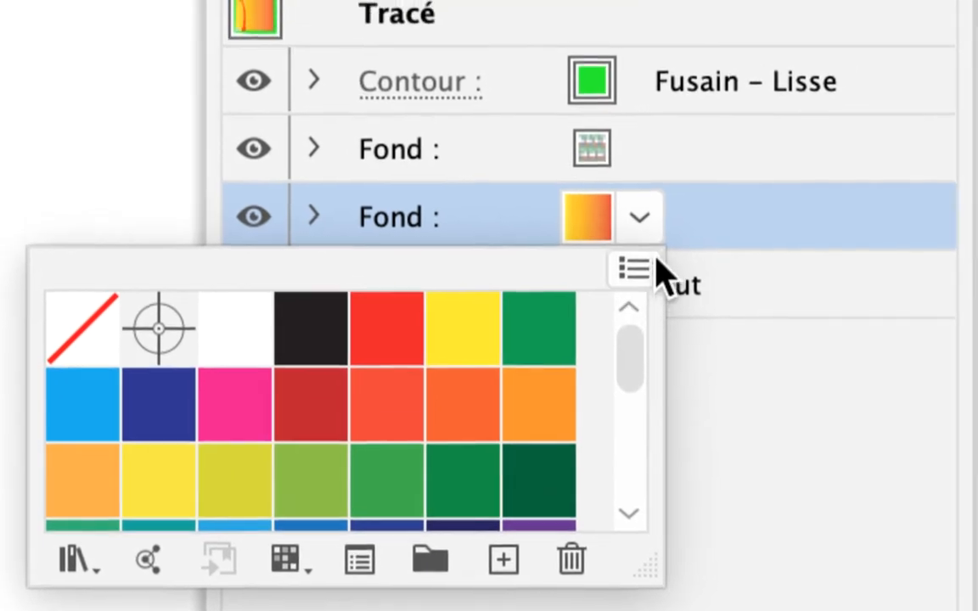
{"action": "left_click", "coordinate": [732, 172]}
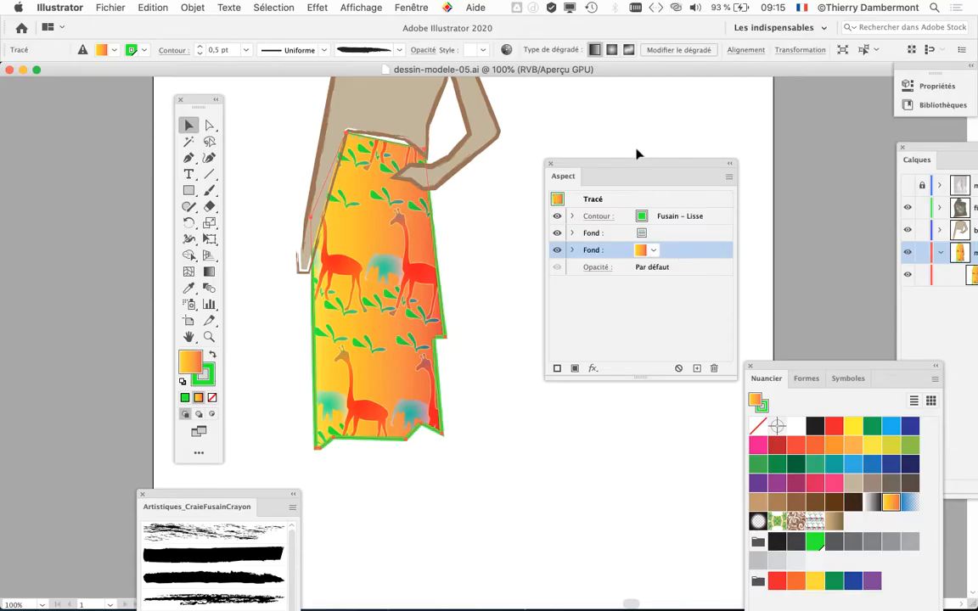
Place the appearance attributes and swatches side by side and apply the brown gradient swatch to the skirt's lower fill
{"action": "left_click_drag", "start_coordinate": [638, 165], "coordinate": [450, 110]}
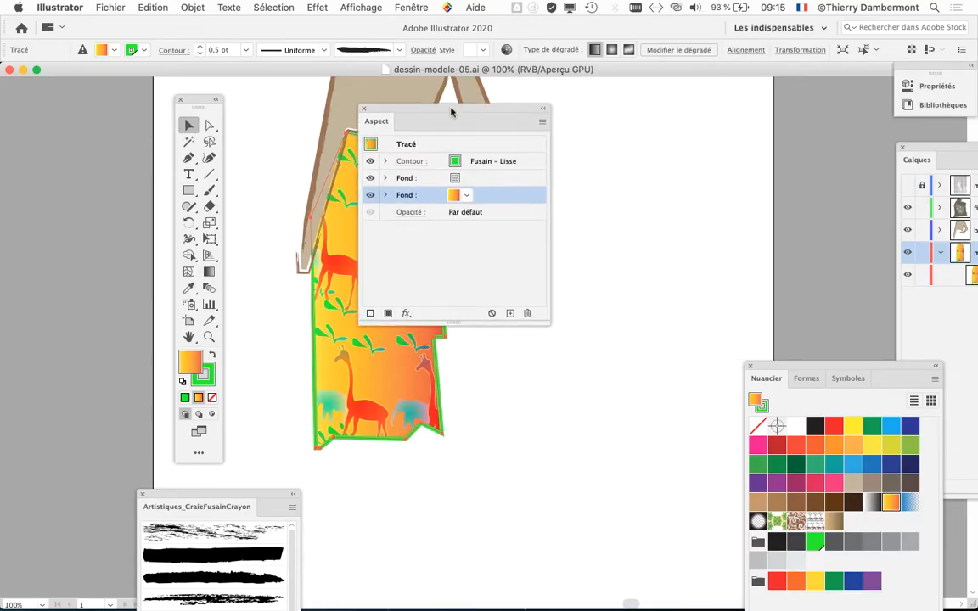
{"action": "left_click_drag", "start_coordinate": [795, 367], "coordinate": [633, 96]}
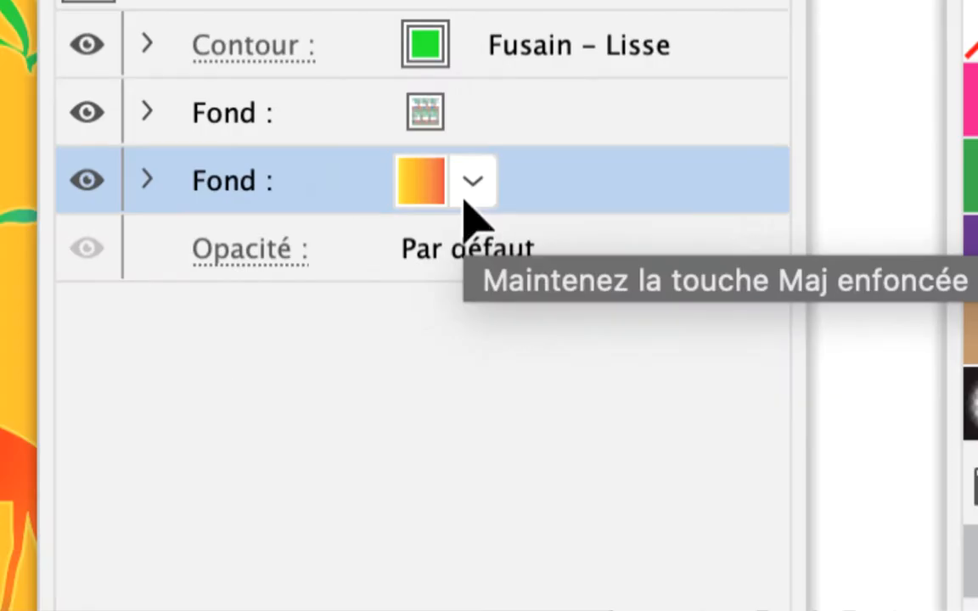
{"action": "left_click", "coordinate": [466, 200]}
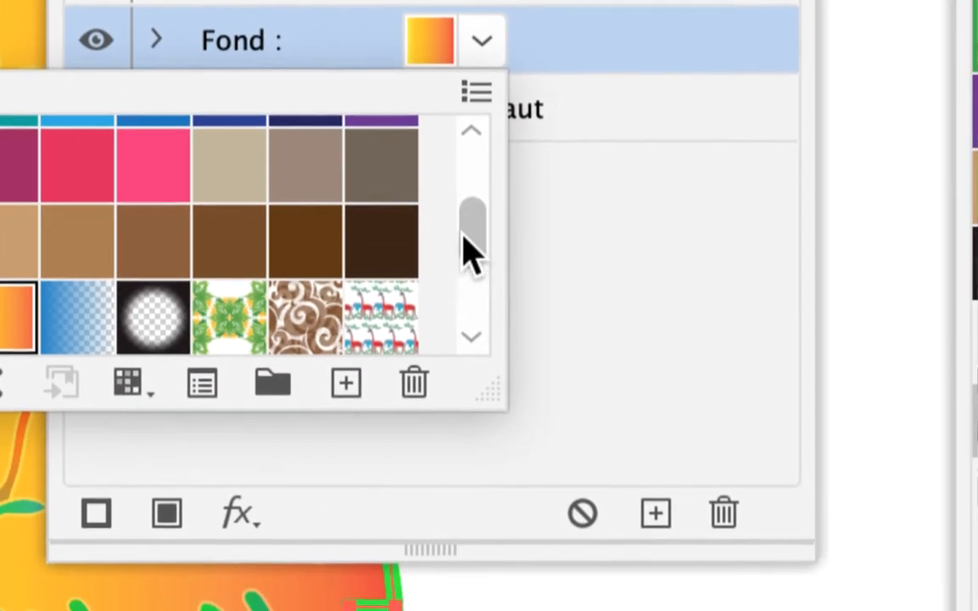
{"action": "left_click_drag", "start_coordinate": [464, 391], "coordinate": [469, 471]}
{"action": "left_click_drag", "start_coordinate": [462, 248], "coordinate": [475, 97]}
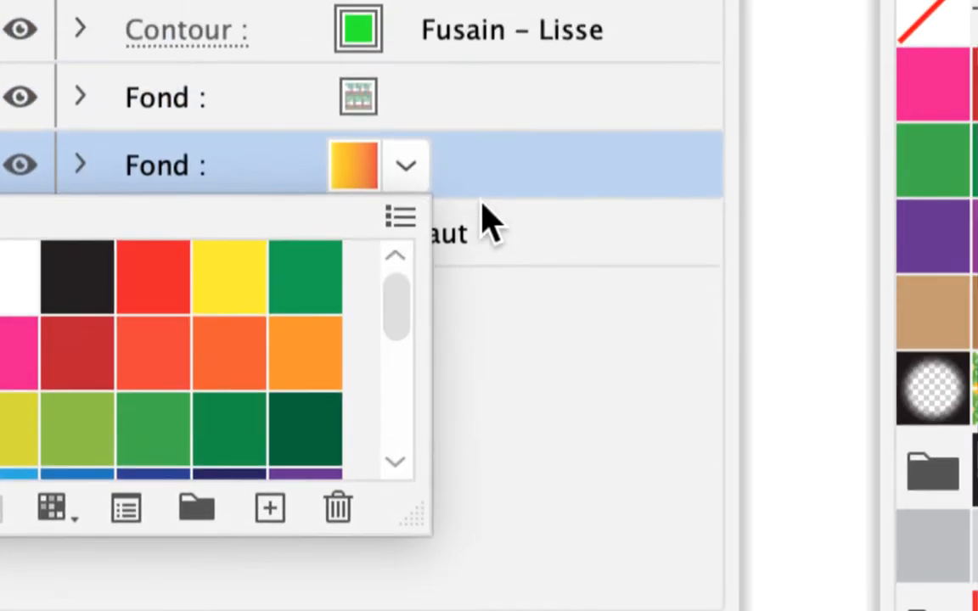
{"action": "left_click", "coordinate": [488, 223]}
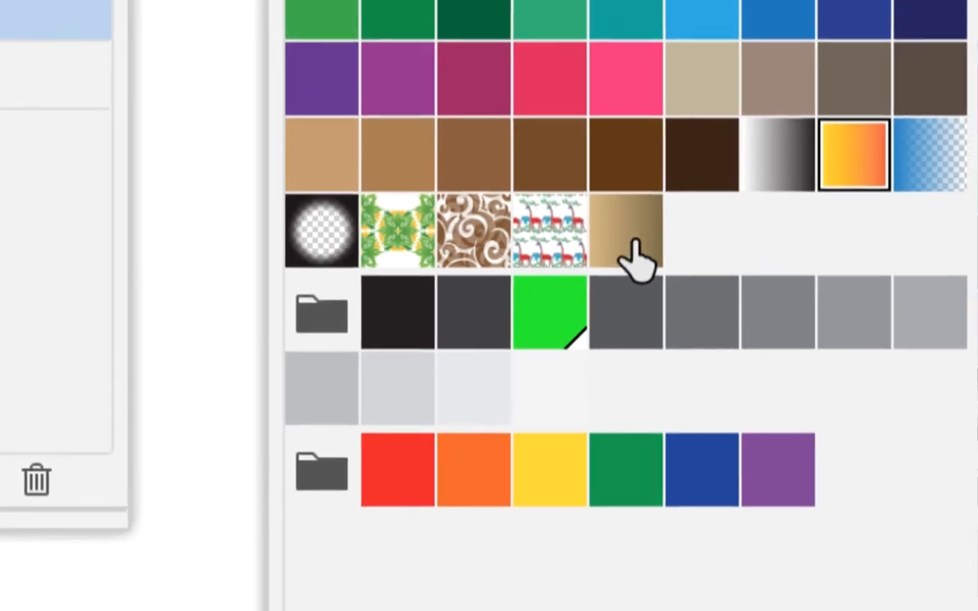
{"action": "left_click", "coordinate": [635, 255]}
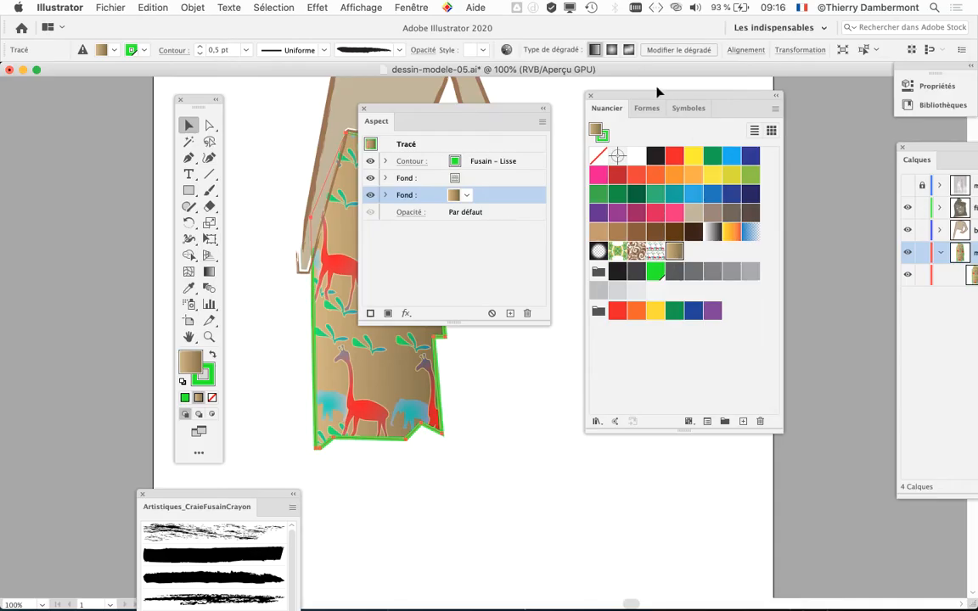
Move the appearance attributes and swatches clear of the skirt, and make the swatches window wider and shorter
{"action": "left_click_drag", "start_coordinate": [658, 92], "coordinate": [739, 91]}
{"action": "left_click_drag", "start_coordinate": [500, 111], "coordinate": [491, 501]}
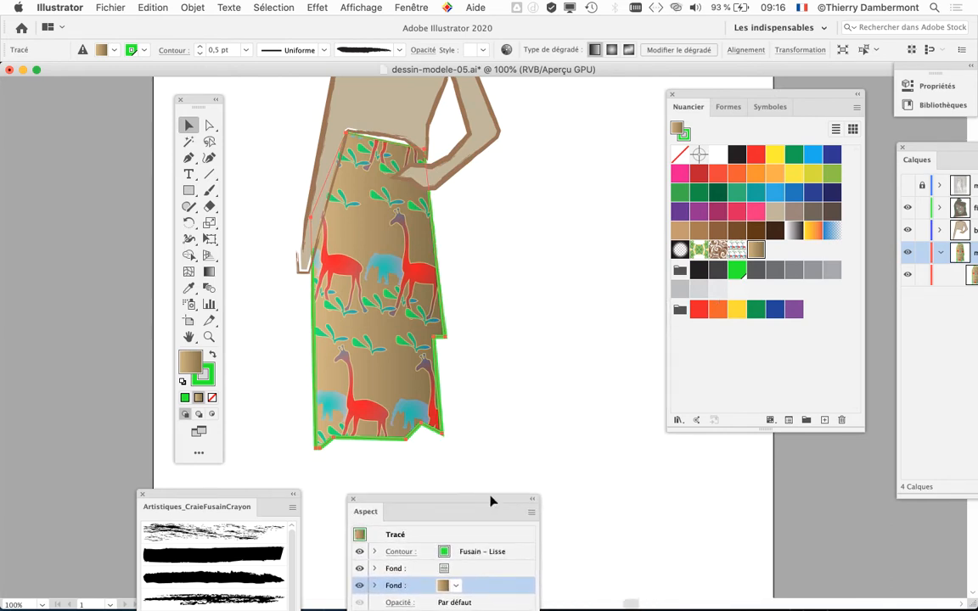
{"action": "left_click_drag", "start_coordinate": [720, 93], "coordinate": [592, 32]}
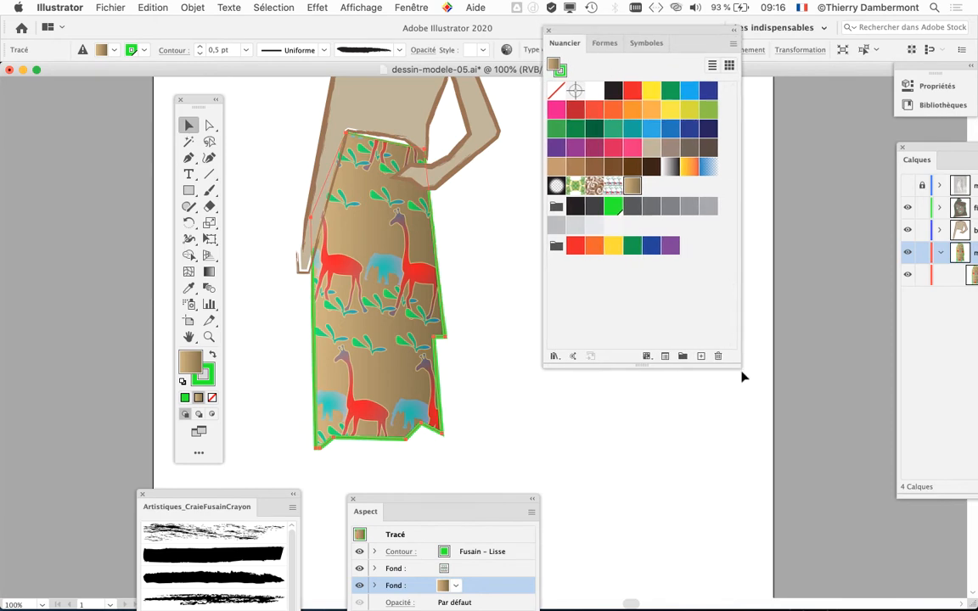
{"action": "left_click_drag", "start_coordinate": [739, 367], "coordinate": [780, 292]}
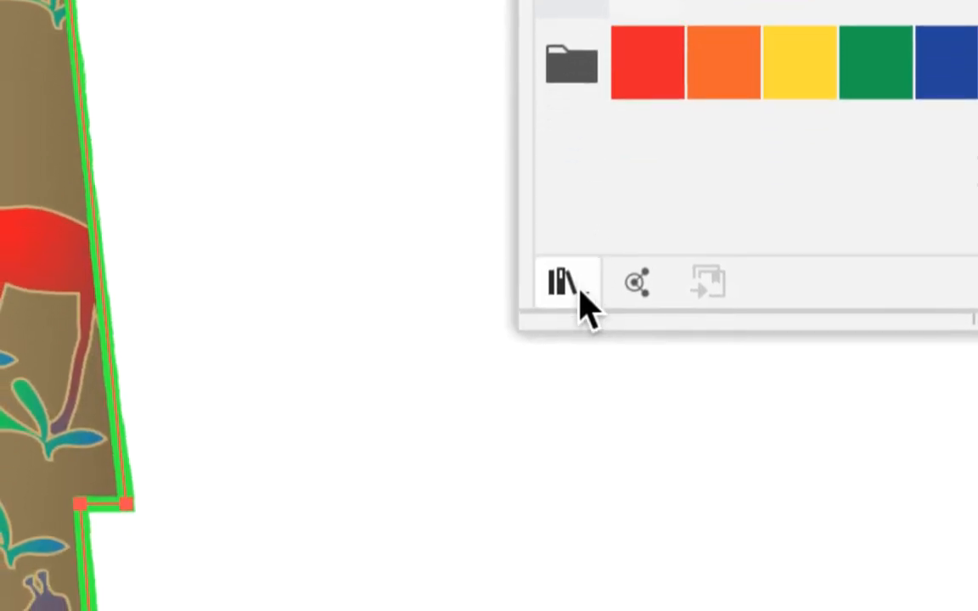
Load the Bois gradient swatch library and move the document swatches out of the way
{"action": "left_click", "coordinate": [584, 302]}
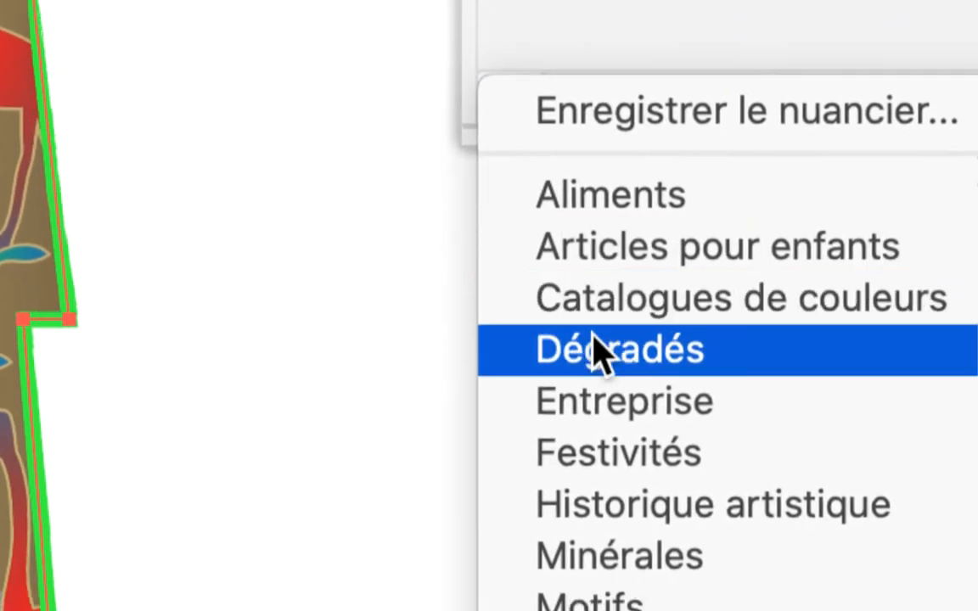
{"action": "mouse_move", "coordinate": [890, 364]}
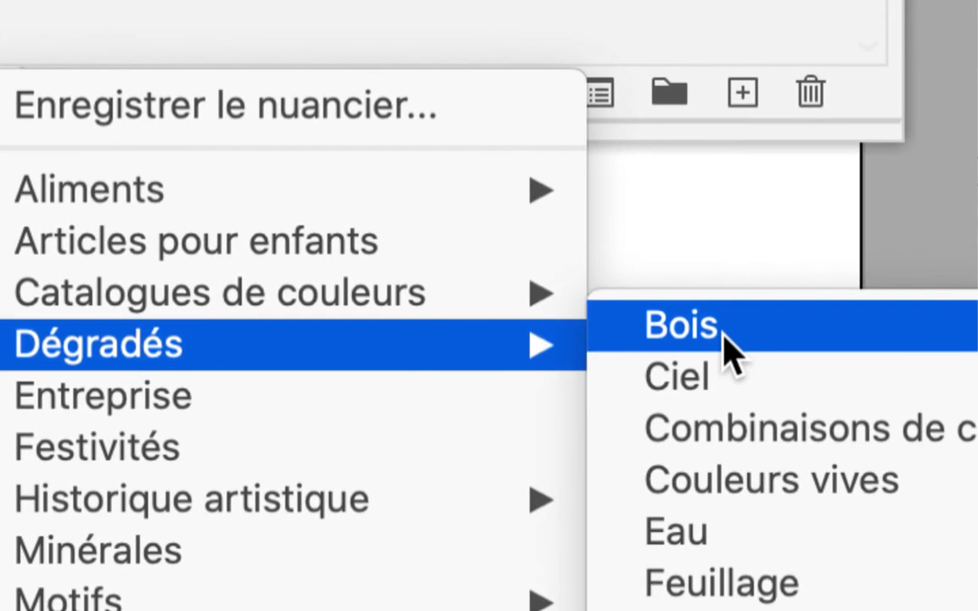
{"action": "left_click", "coordinate": [726, 343]}
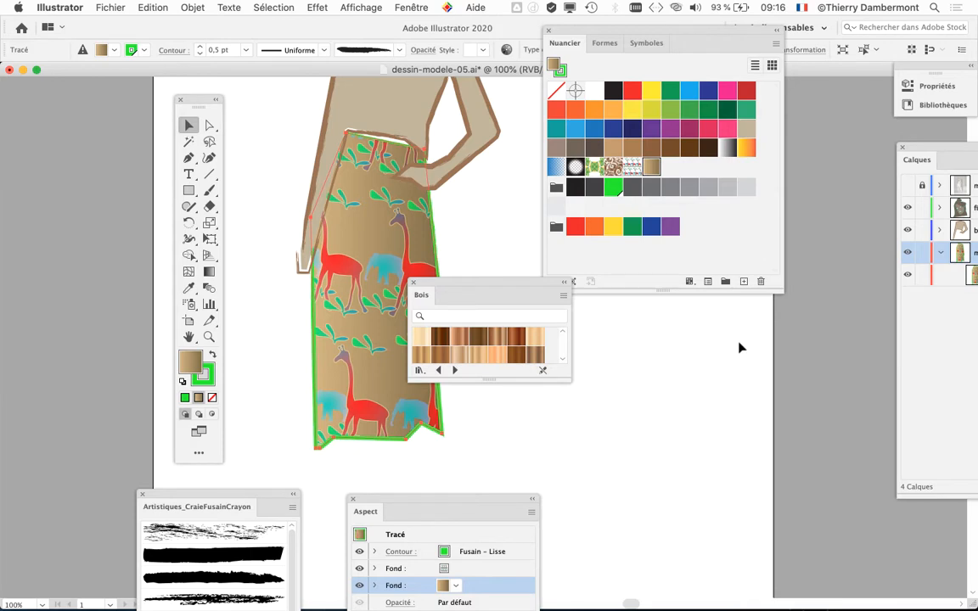
{"action": "left_click_drag", "start_coordinate": [588, 25], "coordinate": [796, 382]}
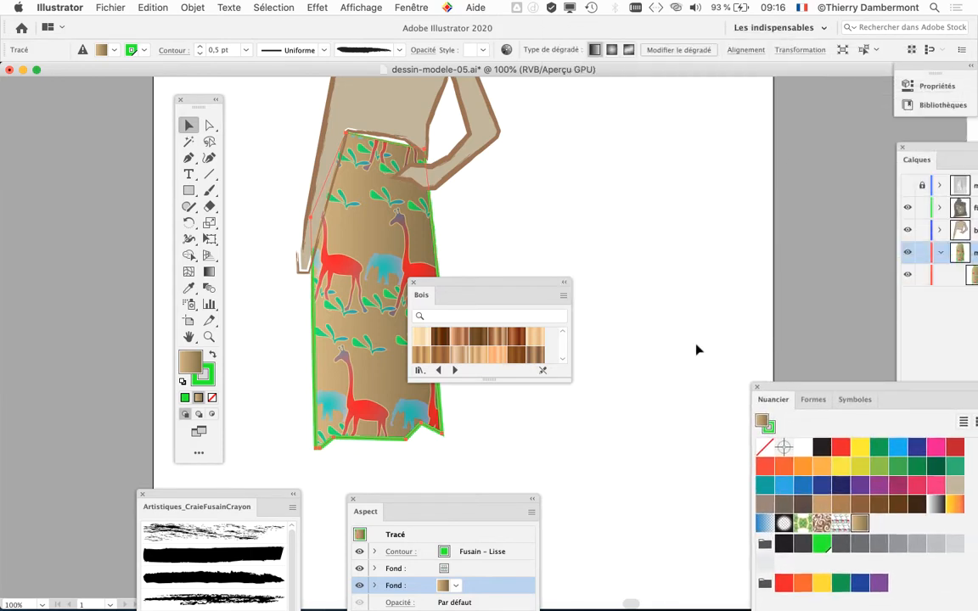
Place the Bois library beside the skirt, enlarge it, and apply its first, light cream gradient to the lower fill
{"action": "left_click_drag", "start_coordinate": [504, 286], "coordinate": [646, 107]}
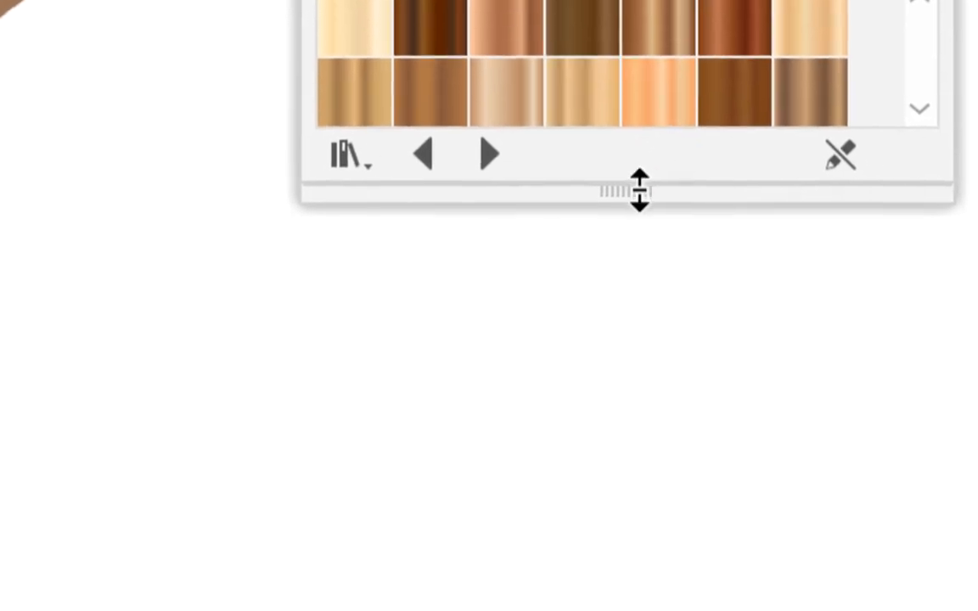
{"action": "left_click_drag", "start_coordinate": [639, 190], "coordinate": [654, 310]}
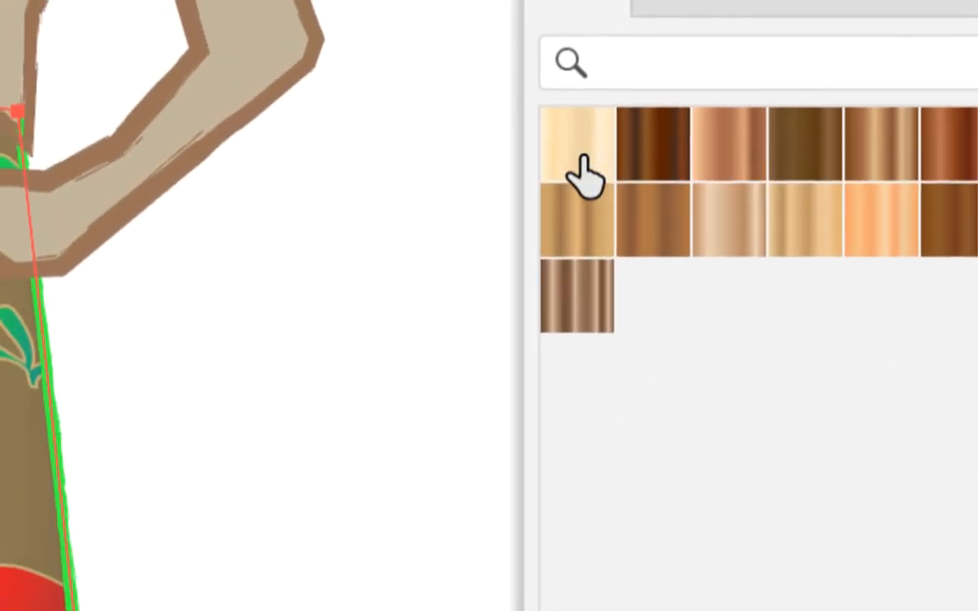
{"action": "left_click", "coordinate": [582, 158]}
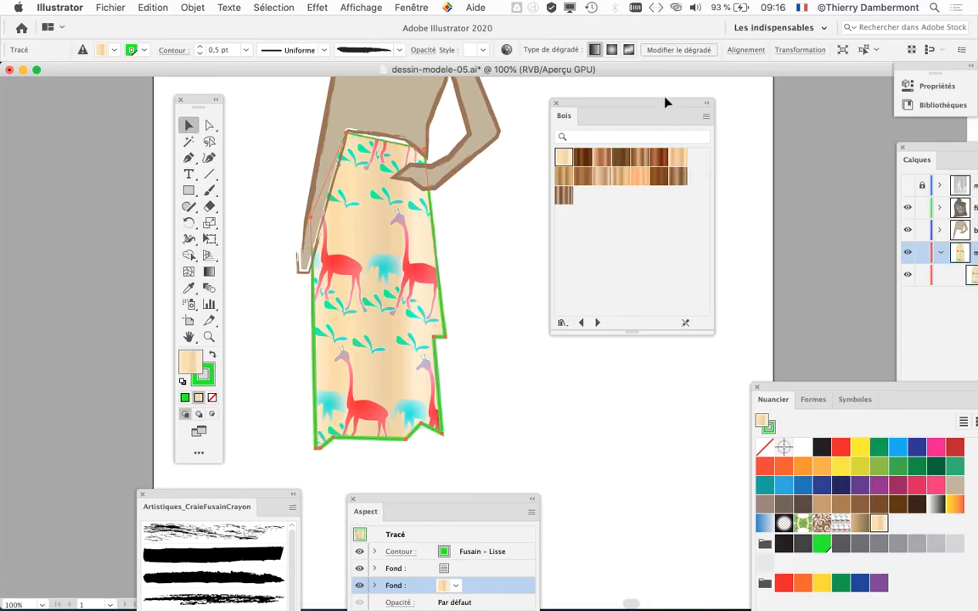
Shorten and reposition the gradient library window, and switch it from Bois to the Ciel library
{"action": "left_click_drag", "start_coordinate": [665, 101], "coordinate": [720, 84]}
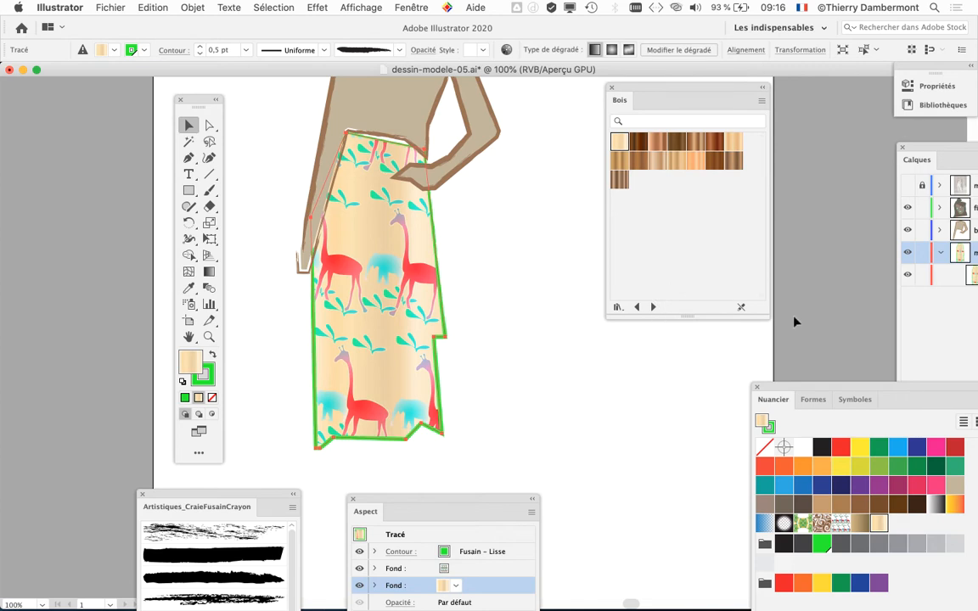
{"action": "left_click_drag", "start_coordinate": [766, 317], "coordinate": [751, 235]}
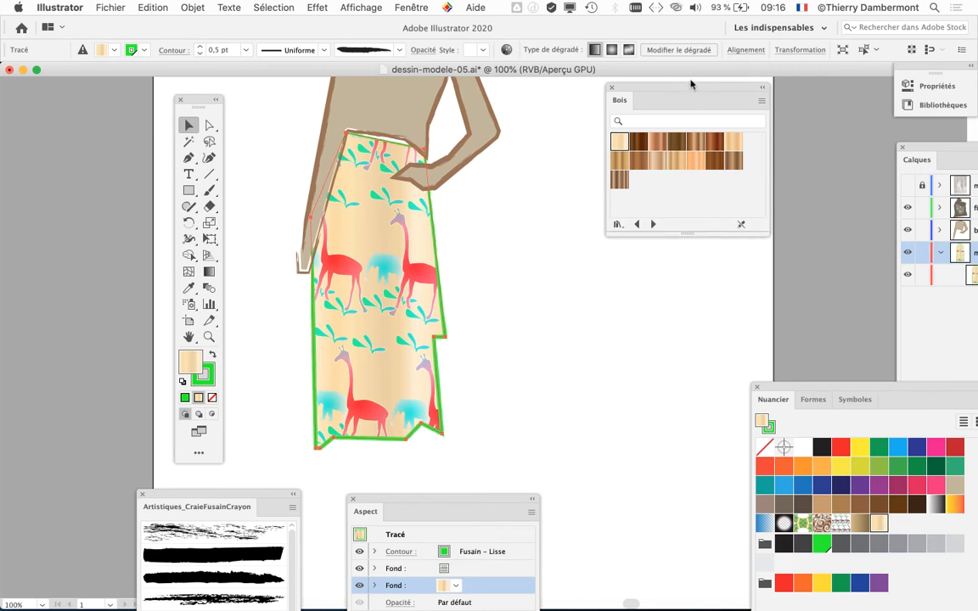
{"action": "left_click_drag", "start_coordinate": [691, 82], "coordinate": [619, 116]}
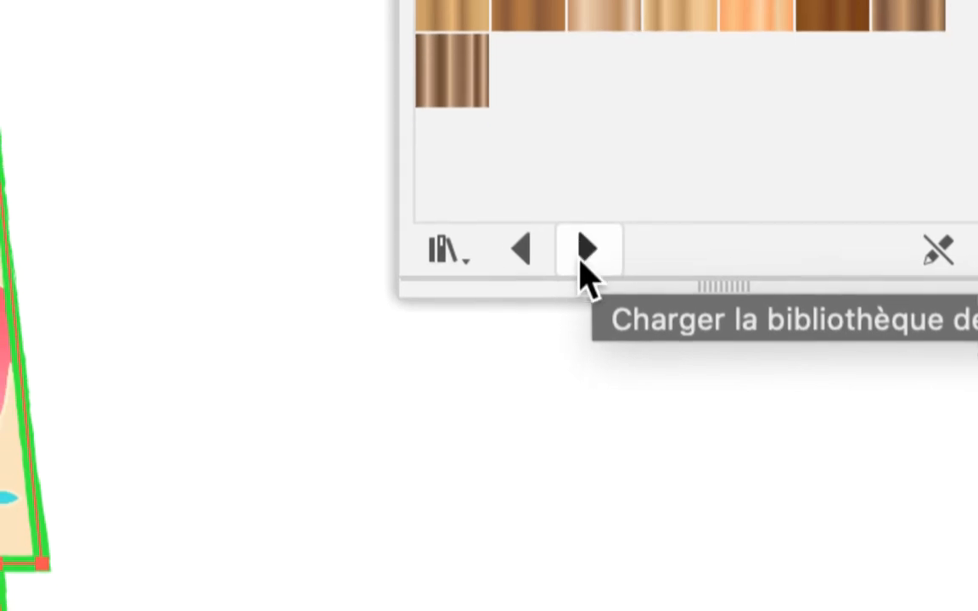
{"action": "left_click", "coordinate": [578, 268]}
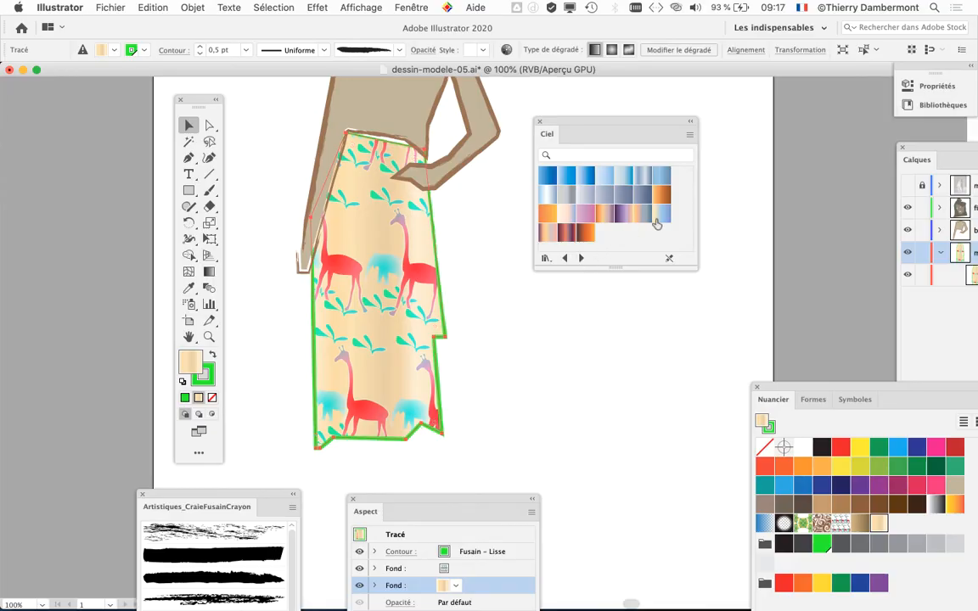
Try the beige-to-blue Ciel gradient on the skirt's lower fill, and replace it with the banded grey-blue one from the first row
{"action": "left_click", "coordinate": [658, 218]}
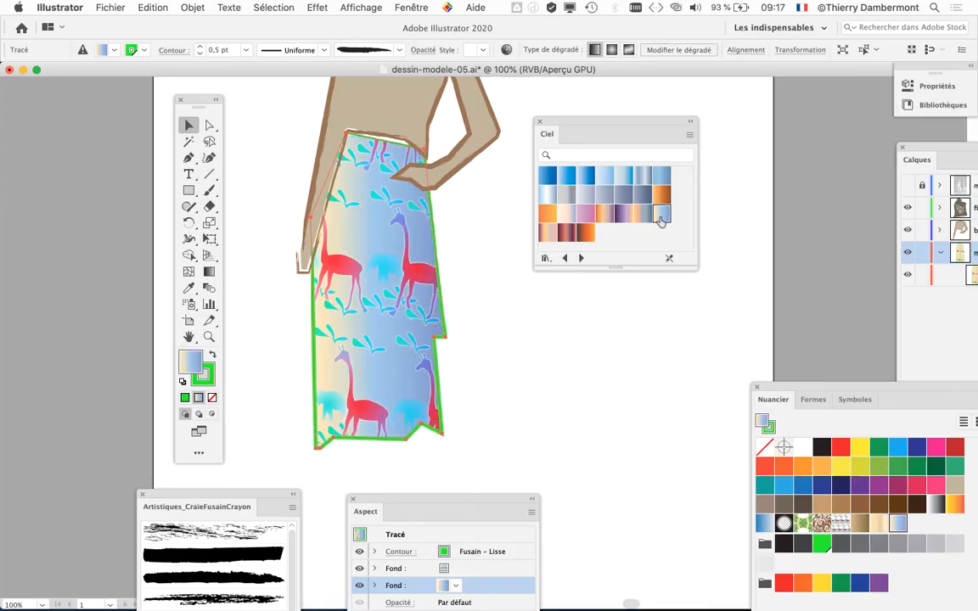
{"action": "left_click_drag", "start_coordinate": [621, 125], "coordinate": [626, 123]}
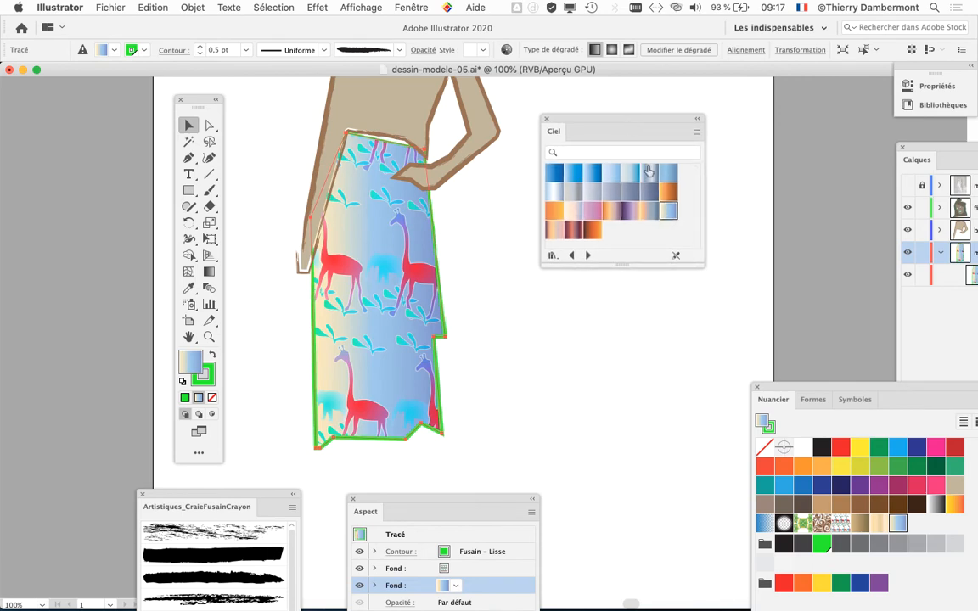
{"action": "left_click", "coordinate": [648, 173]}
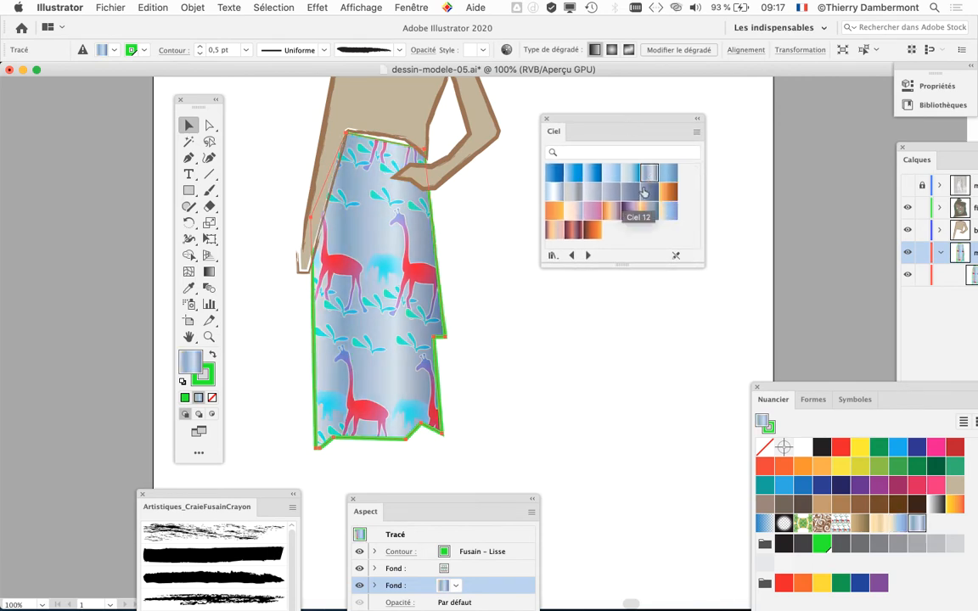
Switch to the Combinaisons de couleurs gradient library, try its orange gradient on the skirt's lower fill, and replace it with Vert, Jaune
{"action": "left_click", "coordinate": [587, 255]}
{"action": "left_click", "coordinate": [550, 191]}
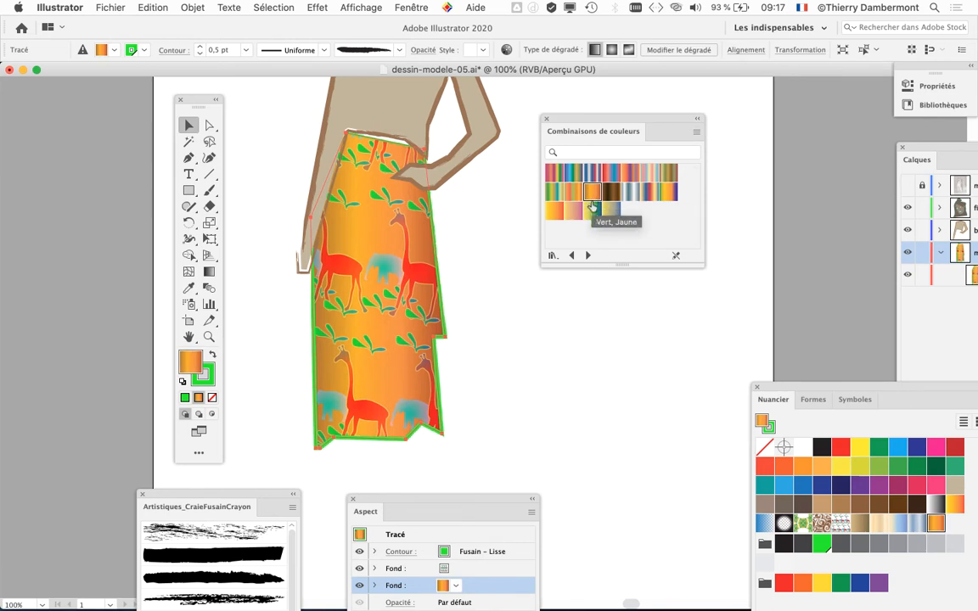
{"action": "left_click", "coordinate": [591, 213]}
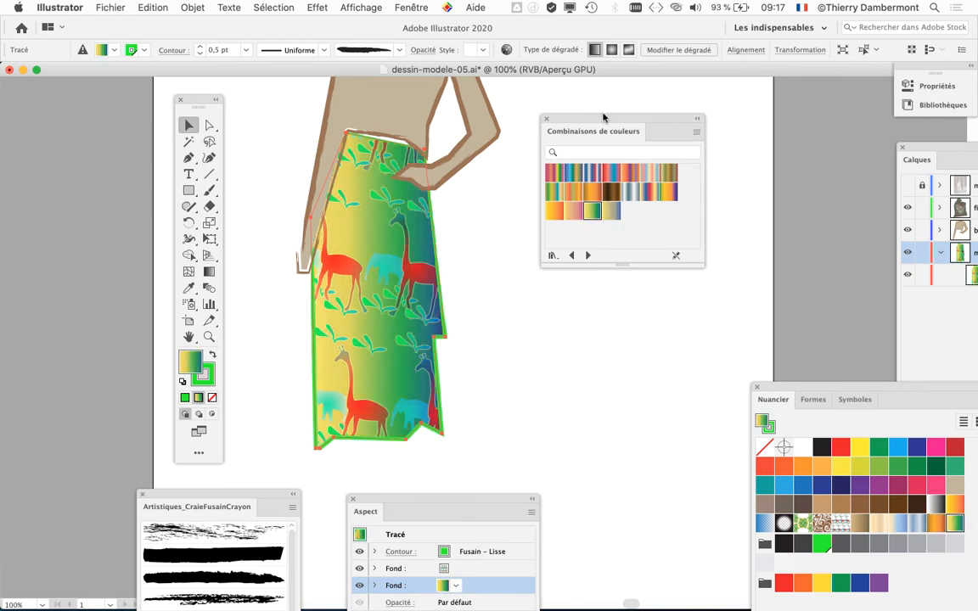
Move the gradient library, Aspect and tools windows away from the drawing, and bring the whole figure into view with free space beside it
{"action": "left_click_drag", "start_coordinate": [603, 118], "coordinate": [712, 132]}
{"action": "scroll", "coordinate": [324, 280], "scroll_direction": "up", "scroll_amount": 1}
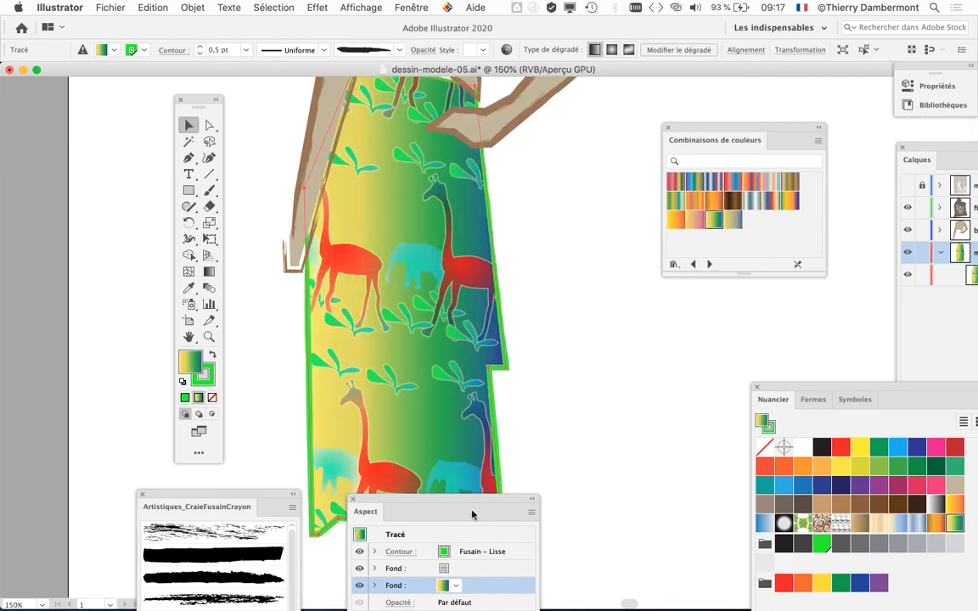
{"action": "left_click_drag", "start_coordinate": [473, 515], "coordinate": [581, 578]}
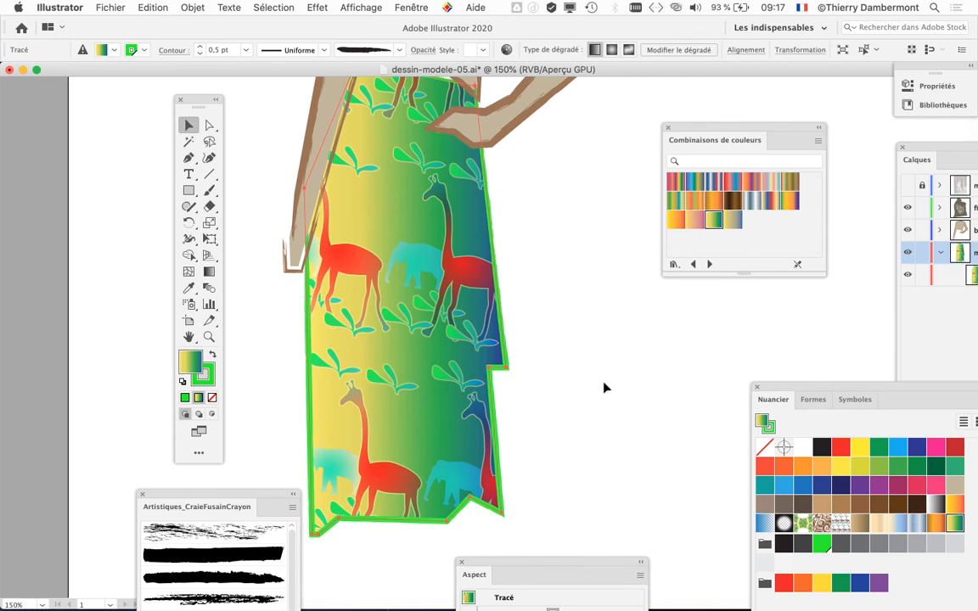
{"action": "scroll", "coordinate": [604, 388], "scroll_direction": "down", "scroll_amount": 1}
{"action": "scroll", "coordinate": [600, 393], "scroll_direction": "down", "scroll_amount": 1}
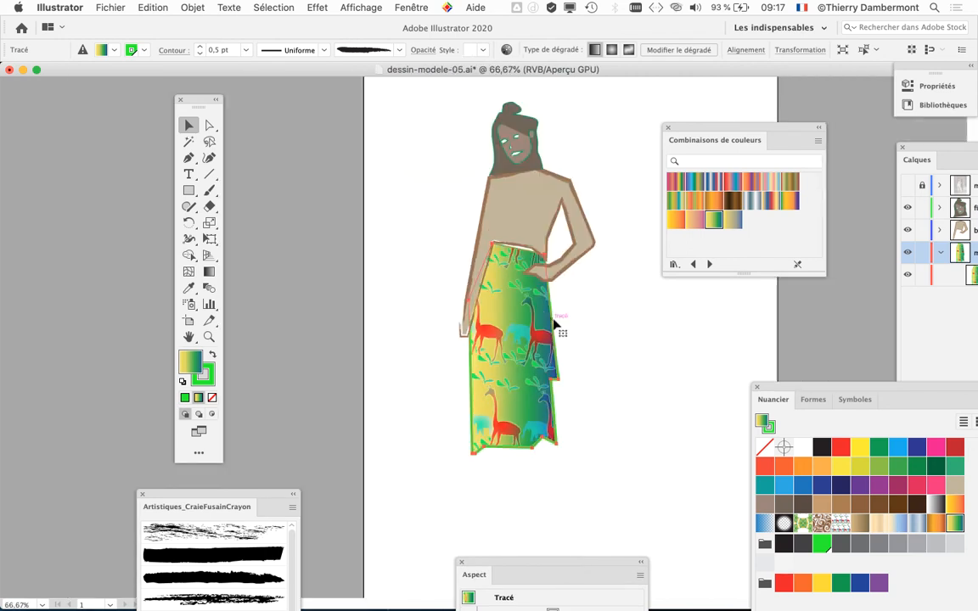
{"action": "left_click_drag", "start_coordinate": [203, 104], "coordinate": [76, 113]}
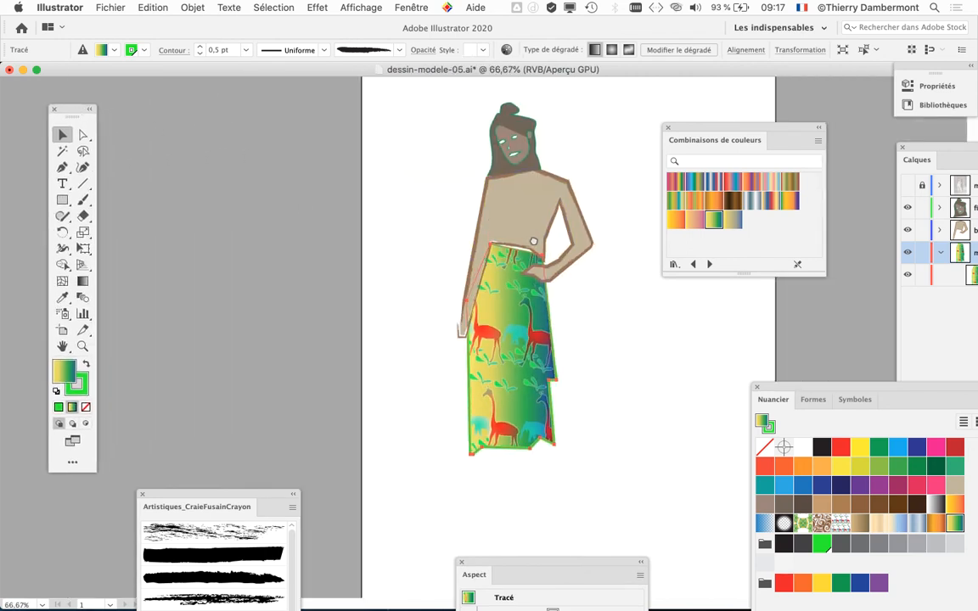
{"action": "scroll", "coordinate": [565, 183], "scroll_direction": "right", "scroll_amount": 6}
{"action": "left_click_drag", "start_coordinate": [711, 126], "coordinate": [743, 125]}
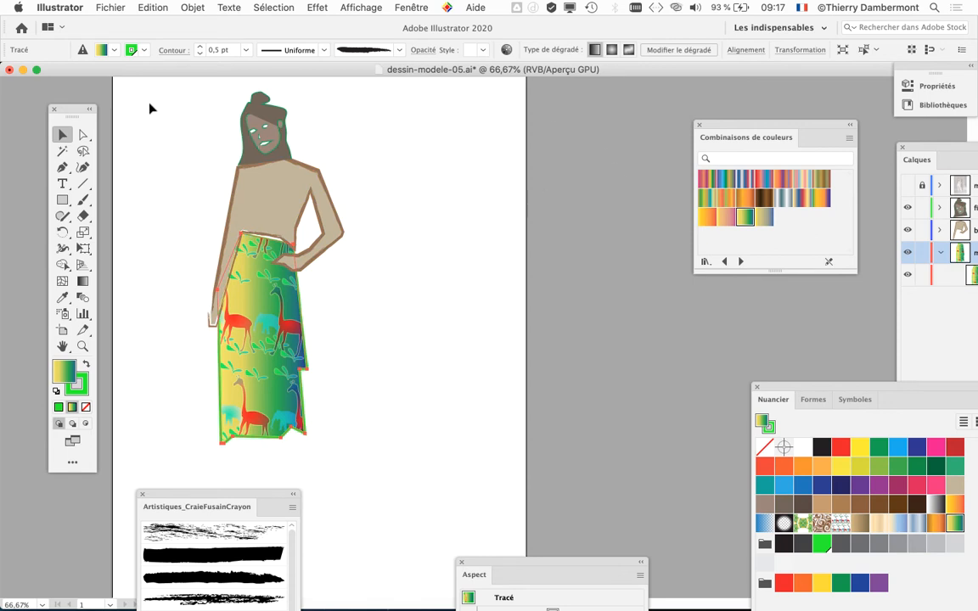
Select all the artwork of the figure and skirt, and place the Calques window below the gradient library
{"action": "key", "text": "super+a"}
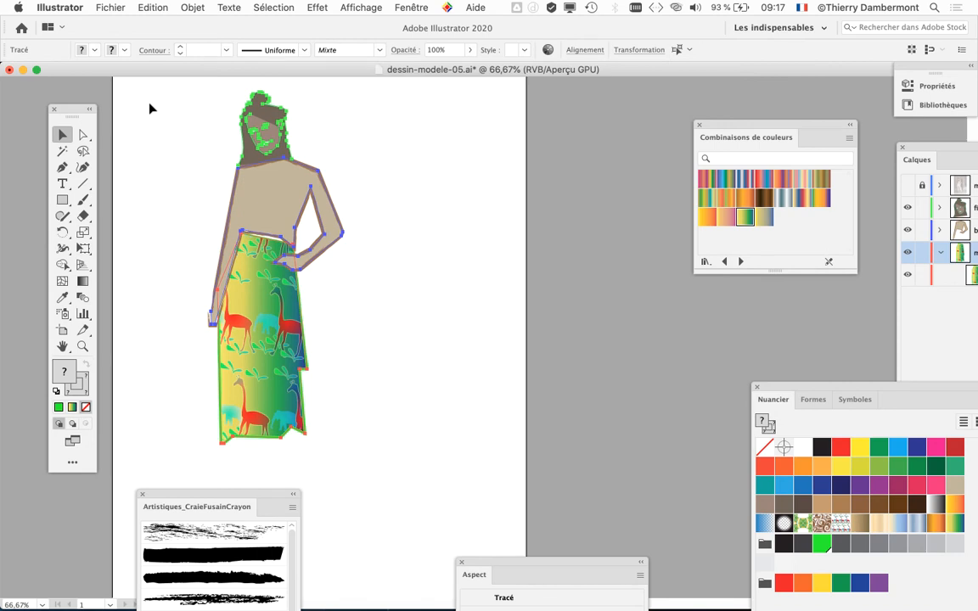
{"action": "left_click", "coordinate": [173, 114]}
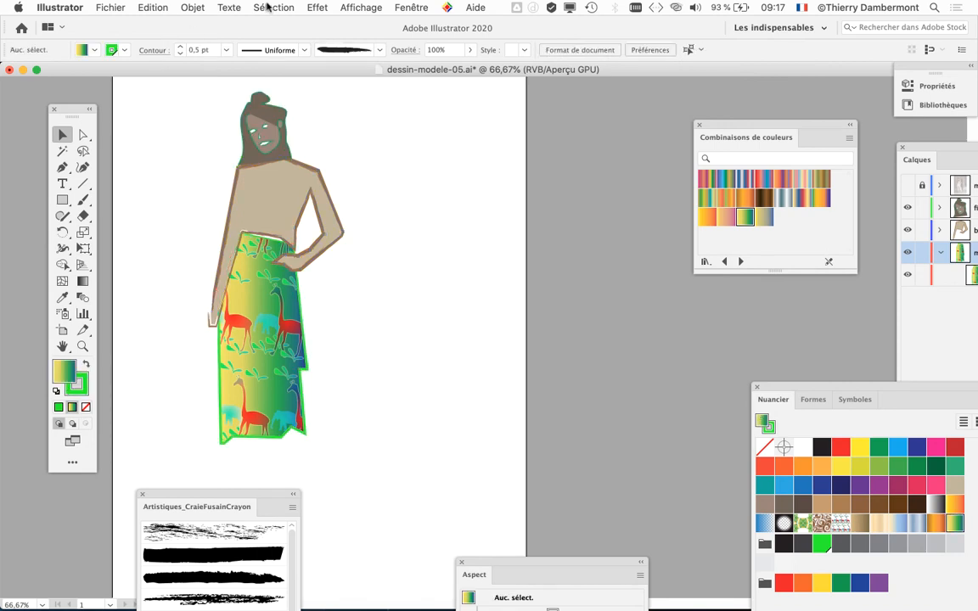
{"action": "left_click", "coordinate": [273, 7]}
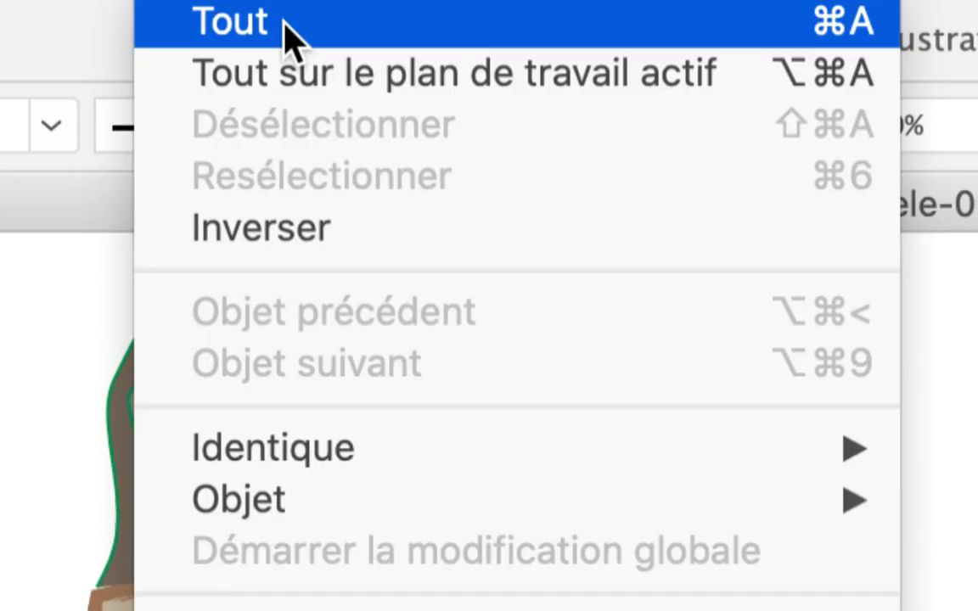
{"action": "left_click", "coordinate": [285, 25]}
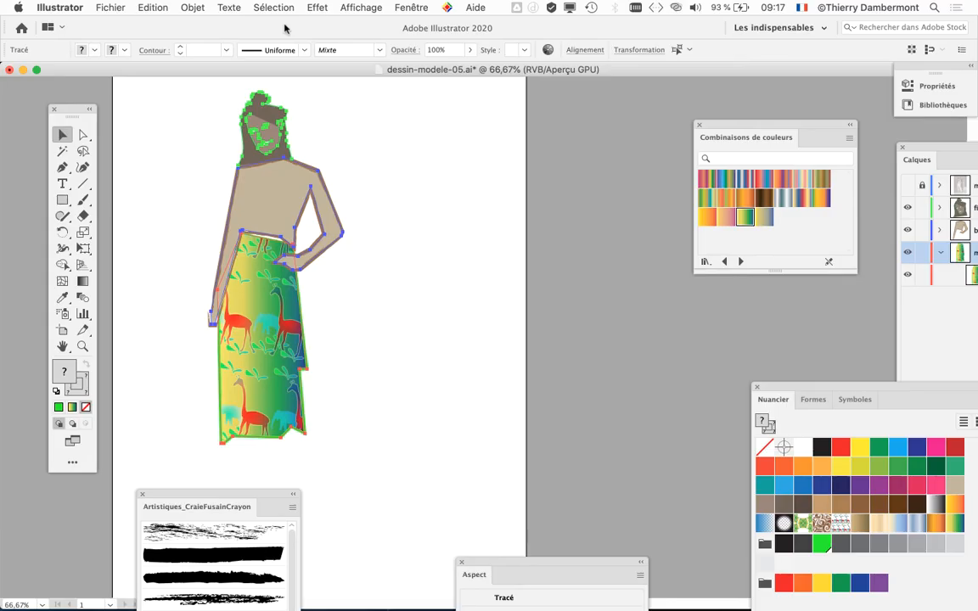
{"action": "left_click_drag", "start_coordinate": [925, 158], "coordinate": [474, 109]}
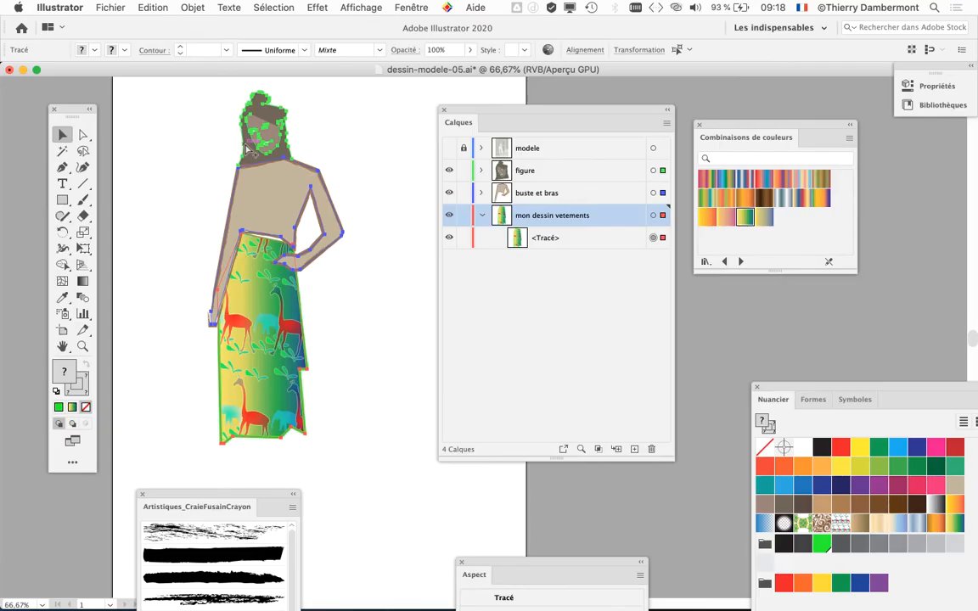
{"action": "left_click_drag", "start_coordinate": [477, 108], "coordinate": [634, 367]}
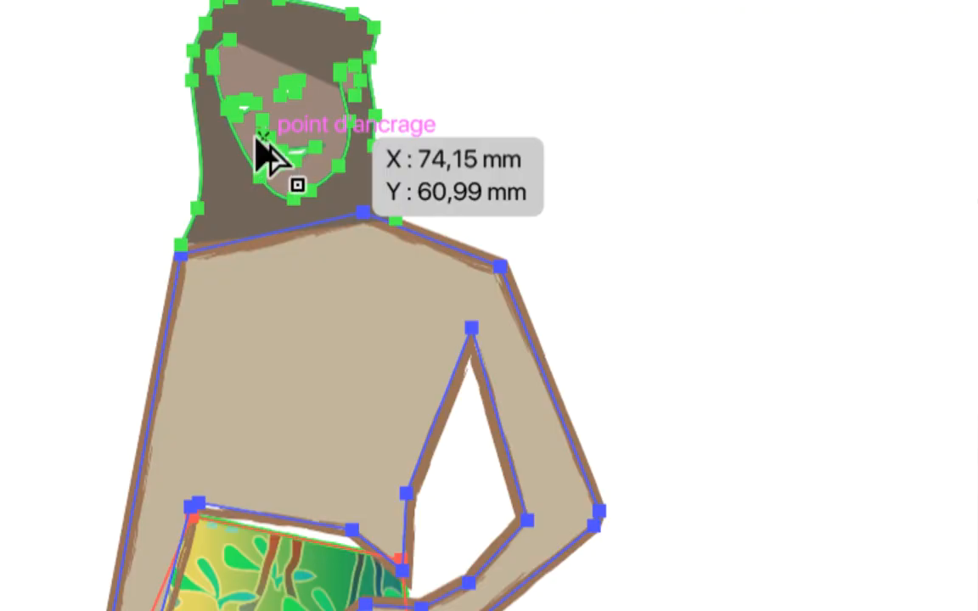
Duplicate the selected figure with its skirt horizontally, placing the copy to the right of the original on the artboard
{"action": "left_click_drag", "start_coordinate": [268, 155], "coordinate": [582, 219]}
{"action": "left_click_drag", "start_coordinate": [339, 170], "coordinate": [399, 155]}
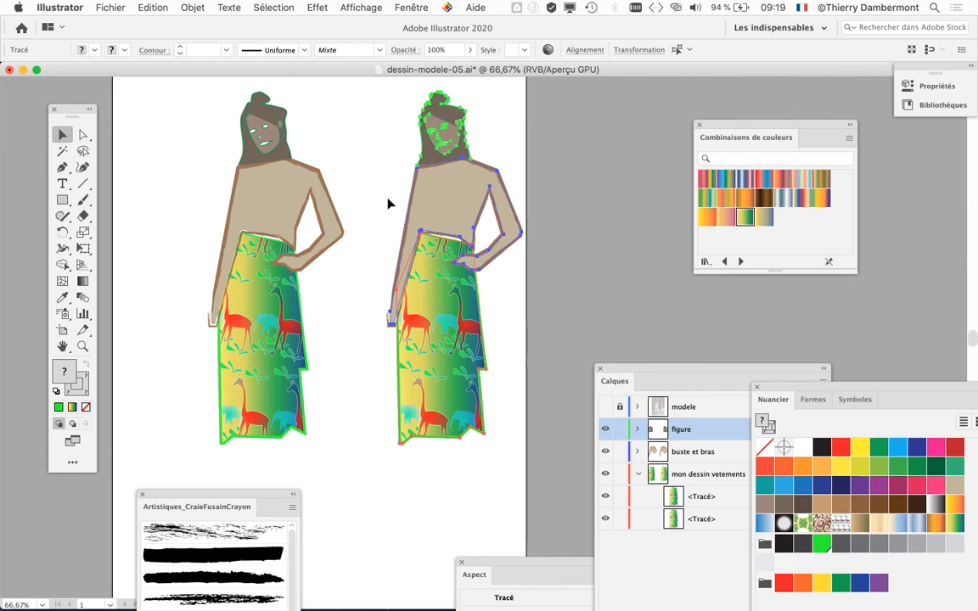
{"action": "left_click_drag", "start_coordinate": [382, 203], "coordinate": [334, 207]}
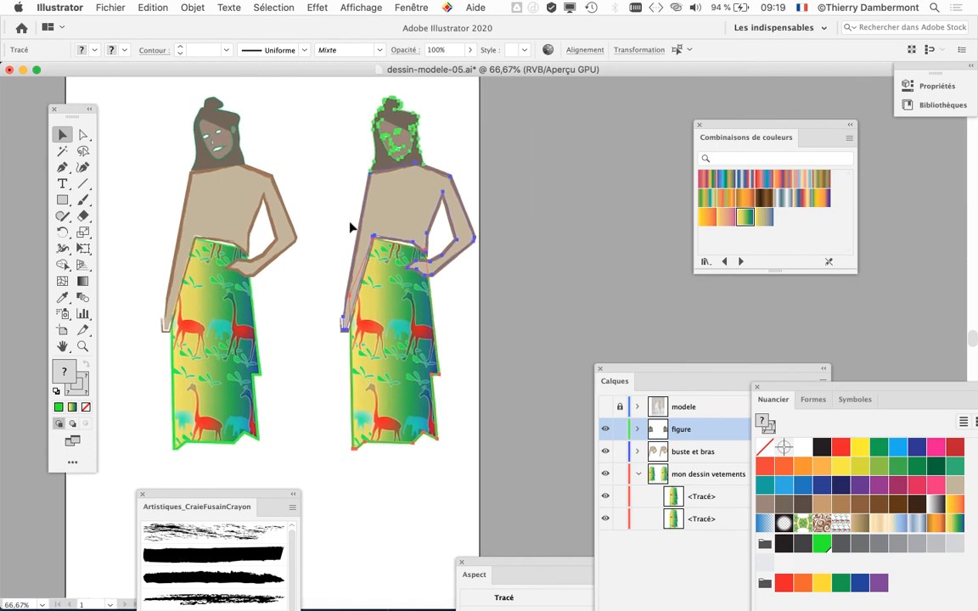